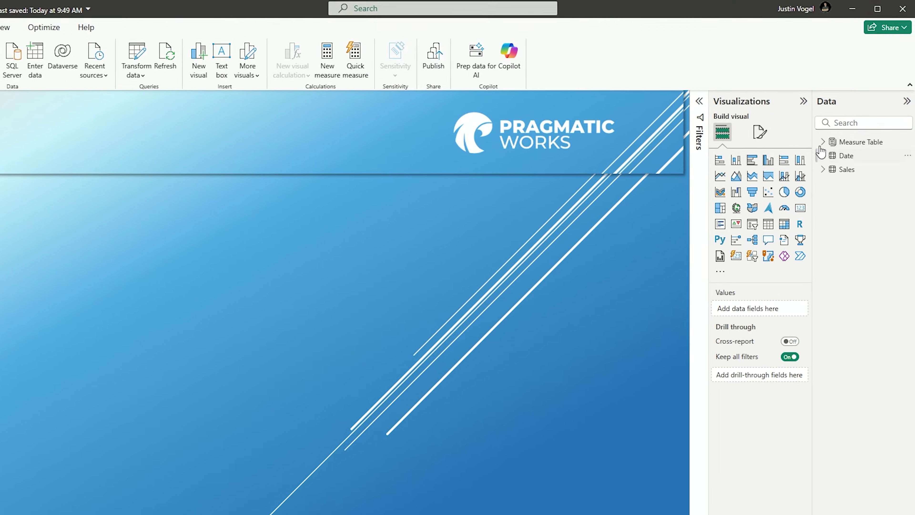
# Step: Expand Measure Table, Date and Sales in the Data pane to list their measures and fields
pyautogui.click(823, 142)
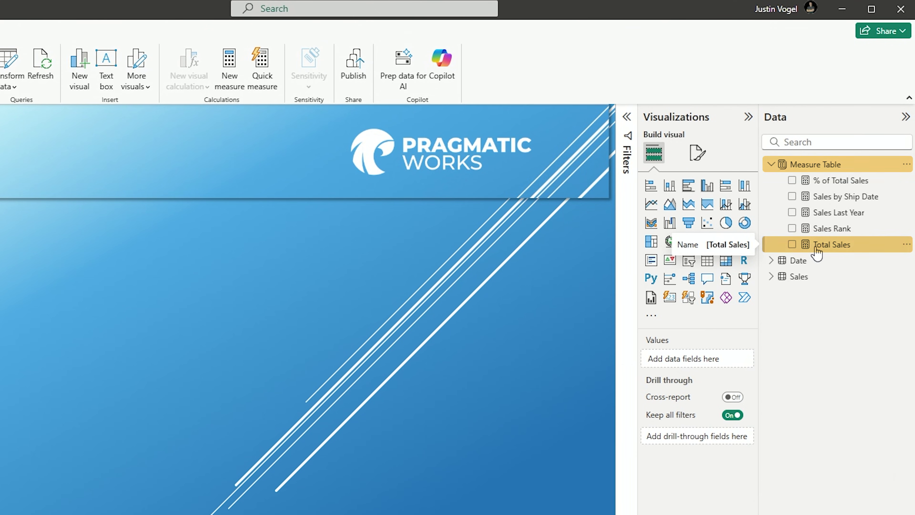
pyautogui.click(771, 261)
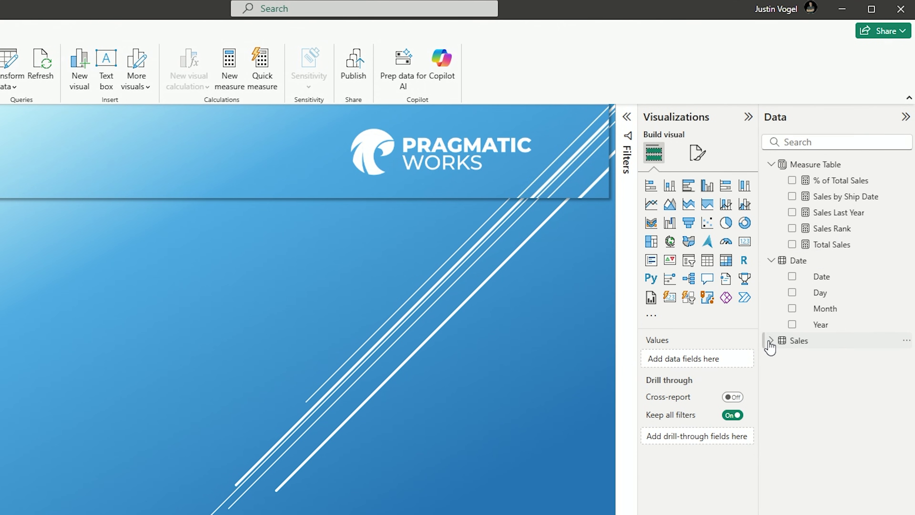
pyautogui.click(771, 340)
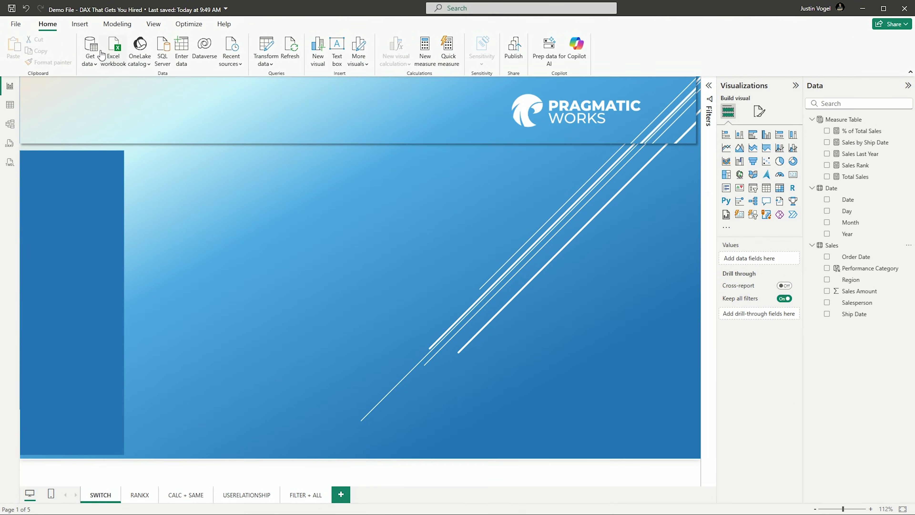
# Step: In the model diagram, select the active Date–Sales relationship to inspect it
pyautogui.click(13, 133)
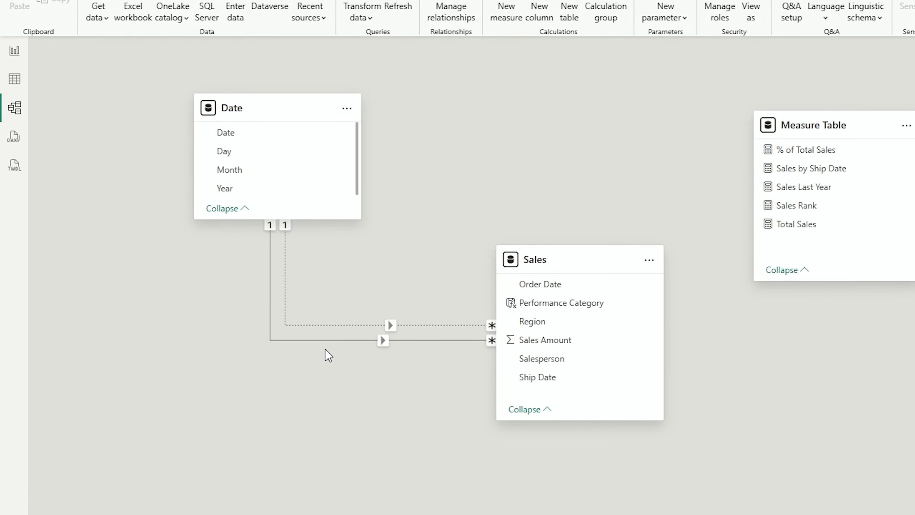
pyautogui.click(325, 344)
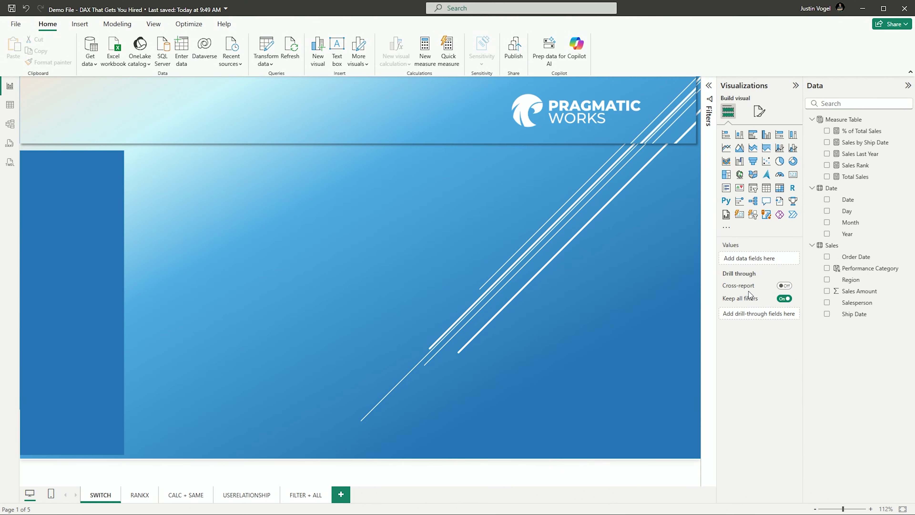
# Step: In the Sales table grid, display the Performance Category column's SWITCH formula (High >75000, Medium >50000, else Low)
pyautogui.click(10, 104)
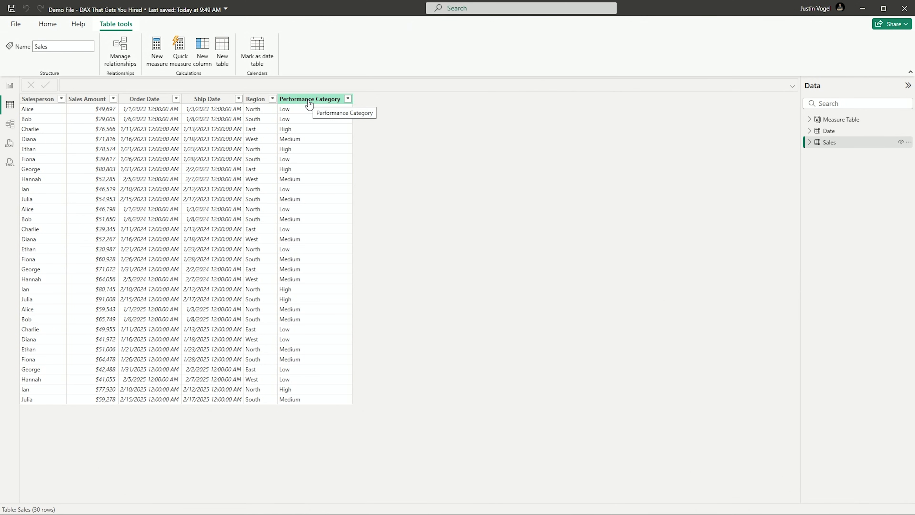
pyautogui.click(309, 99)
pyautogui.click(99, 123)
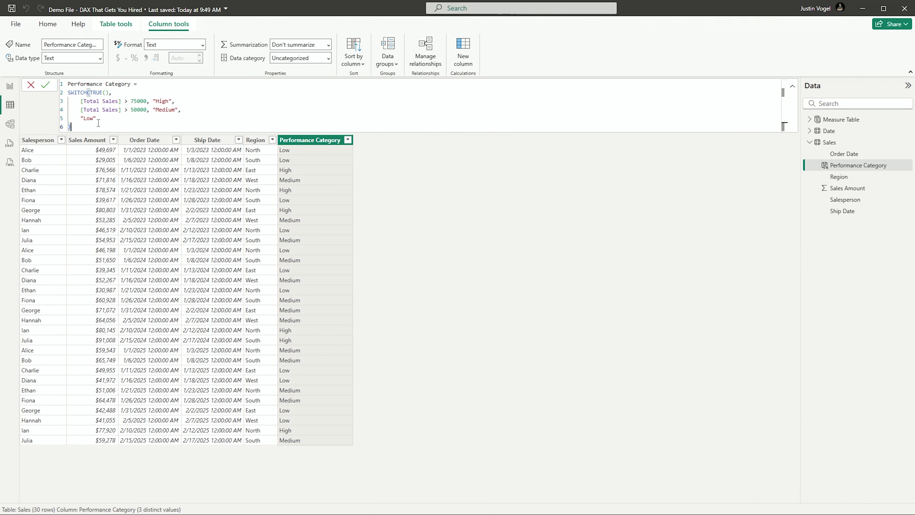
pyautogui.scroll(6, 98, 123)
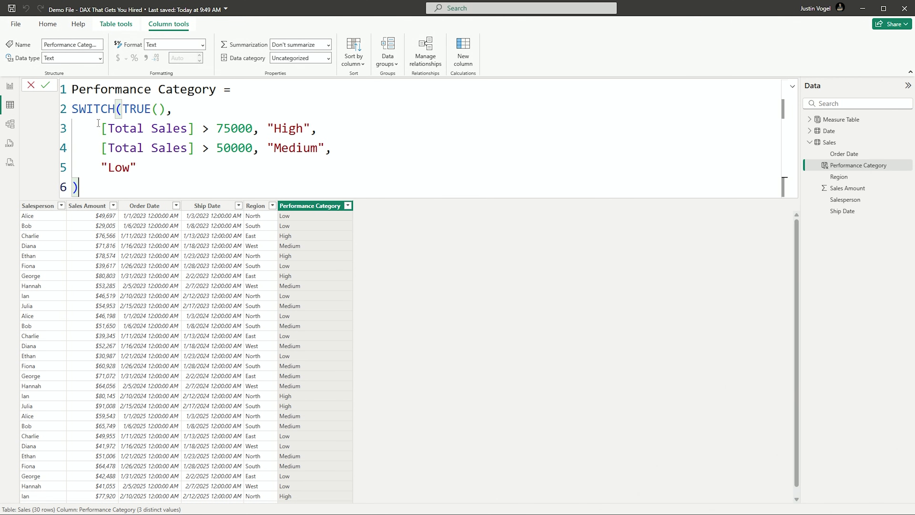
pyautogui.scroll(3, 99, 123)
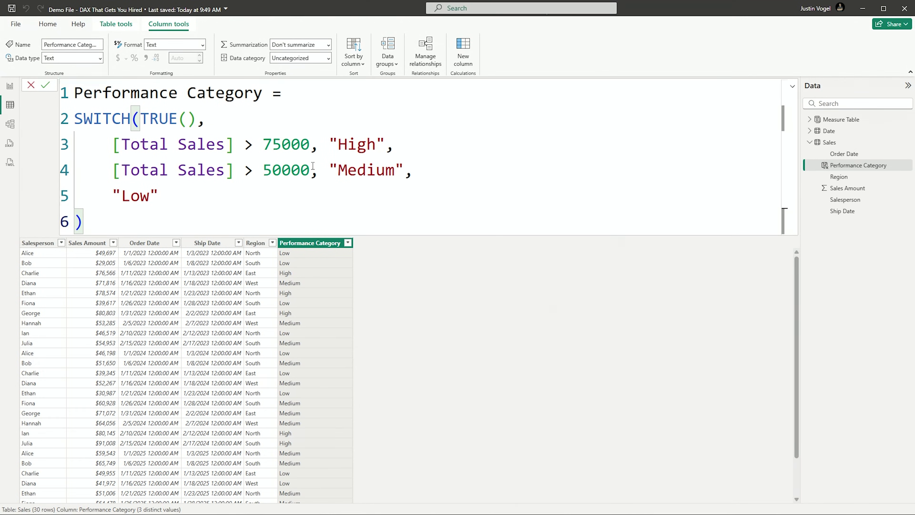
# Step: Add a Performance Category slicer to the SWITCH page, sized to fit High, Low and Medium
pyautogui.click(10, 86)
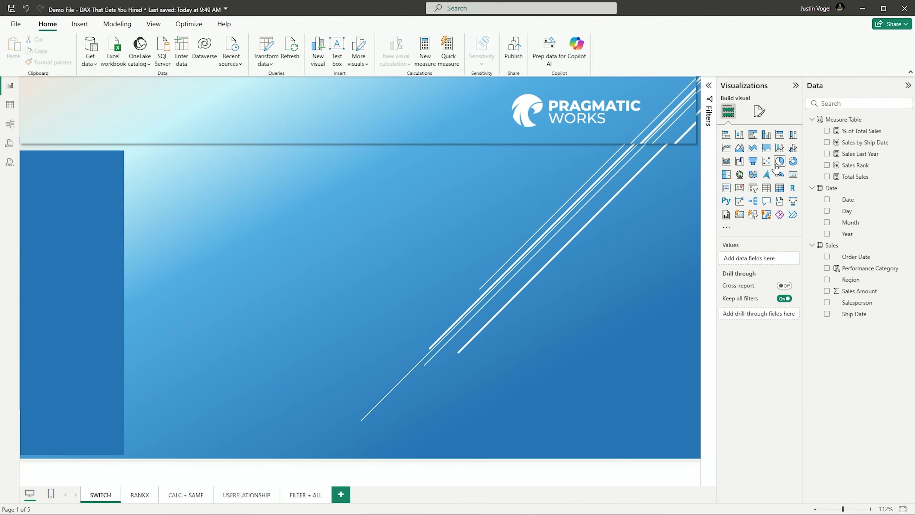
pyautogui.click(752, 188)
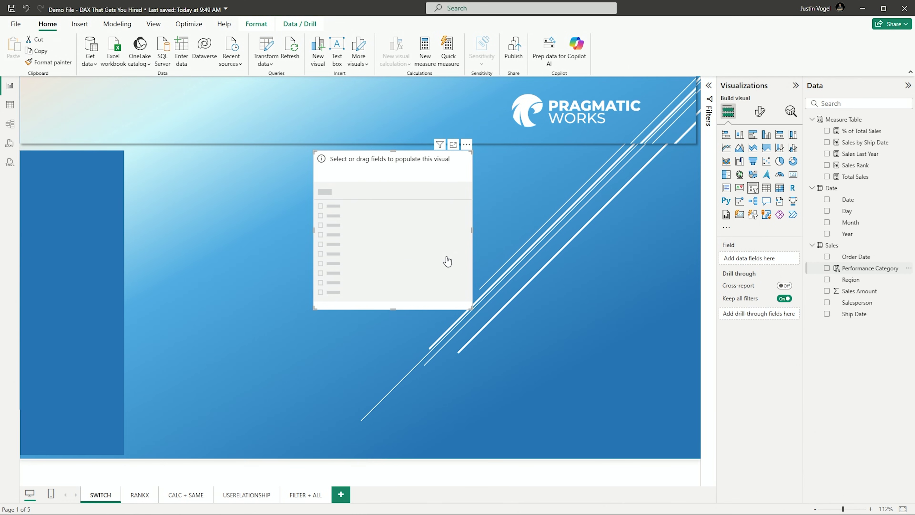
pyautogui.moveTo(447, 257); pyautogui.dragTo(446, 257)
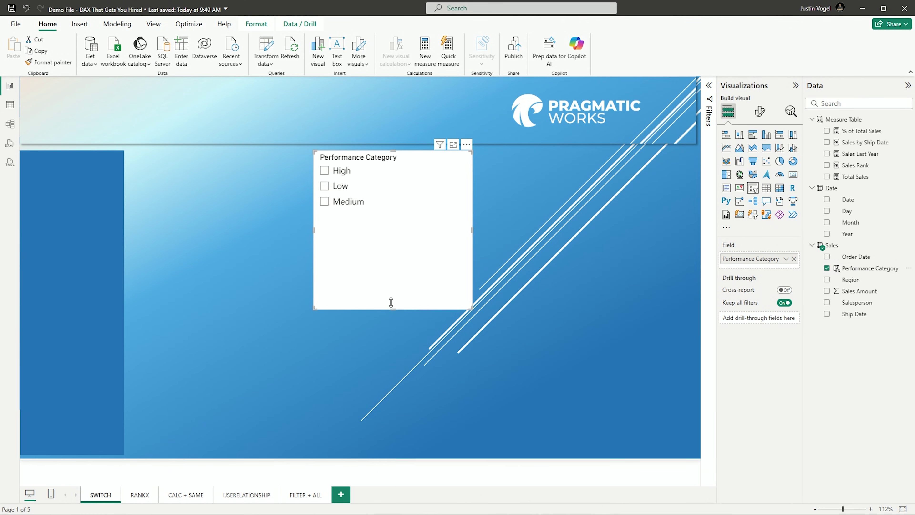
pyautogui.moveTo(391, 292); pyautogui.dragTo(389, 243)
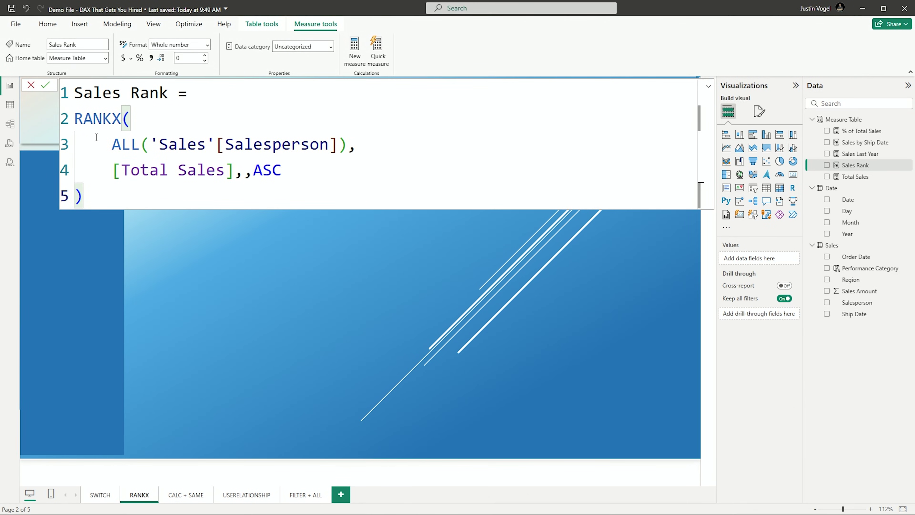
# Step: Add an enlarged stacked column chart plotting Sales Rank by Salesperson on the RANKX page
pyautogui.click(21, 128)
pyautogui.click(738, 135)
pyautogui.moveTo(196, 236); pyautogui.dragTo(286, 151)
pyautogui.moveTo(347, 289); pyautogui.dragTo(471, 367)
pyautogui.moveTo(857, 307); pyautogui.dragTo(753, 258)
pyautogui.moveTo(856, 165); pyautogui.dragTo(755, 293)
pyautogui.moveTo(229, 242)
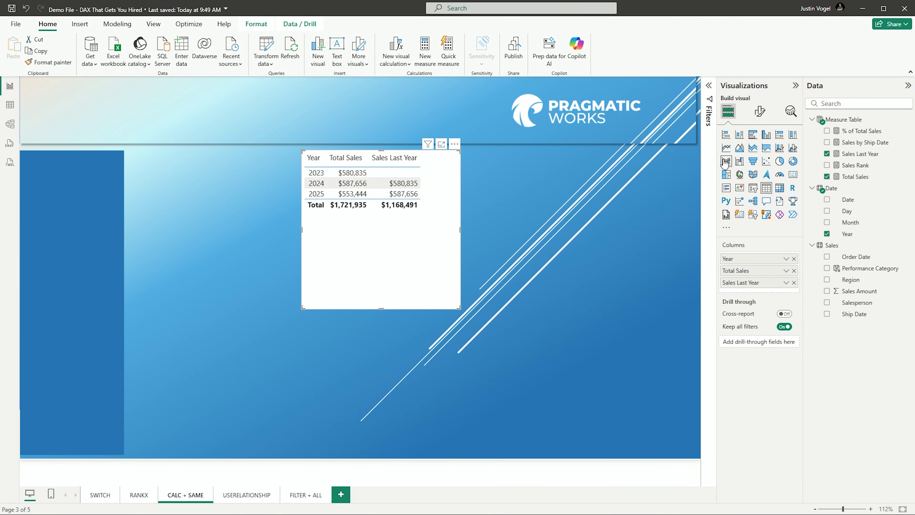
# Step: Search the Year table's format settings with 'glo' to find the global font size
pyautogui.click(760, 114)
pyautogui.click(753, 134)
pyautogui.write('glo')
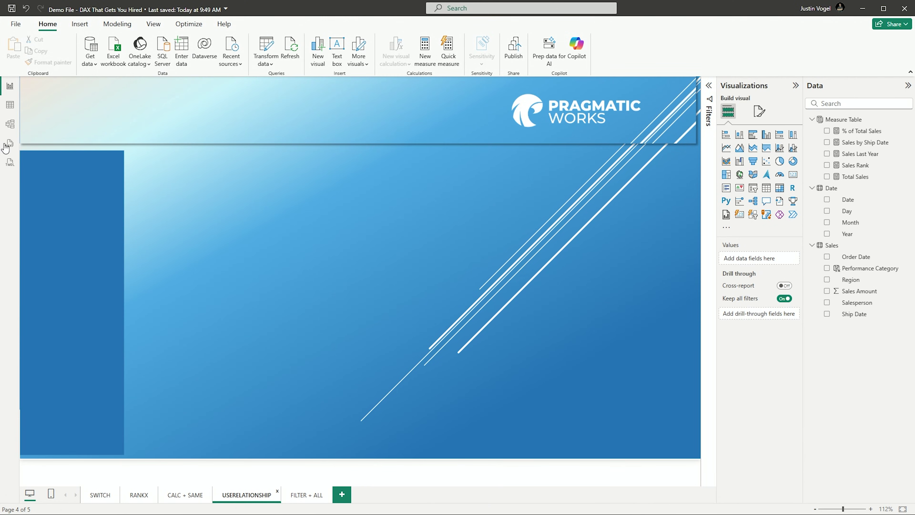
# Step: Switch to the model diagram showing the Date and Sales tables
pyautogui.click(10, 124)
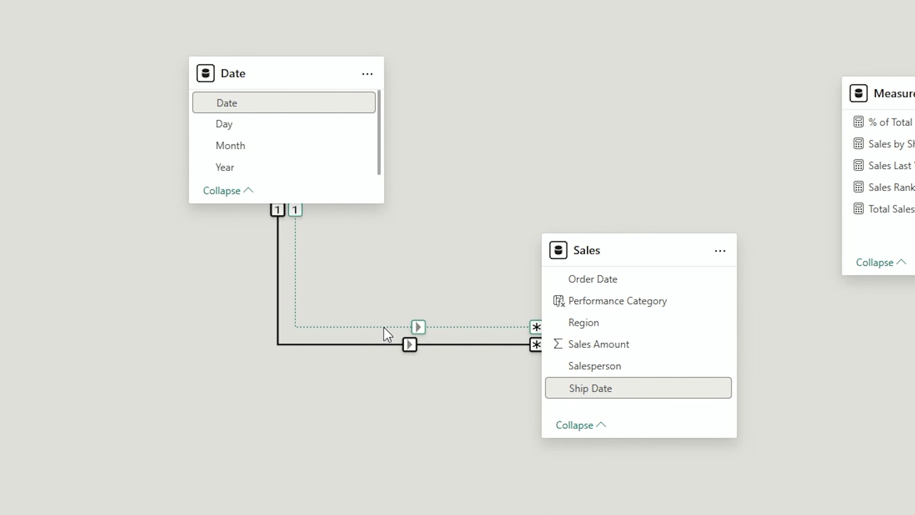
# Step: Select the active Order Date relationship between Date and Sales
pyautogui.click(355, 345)
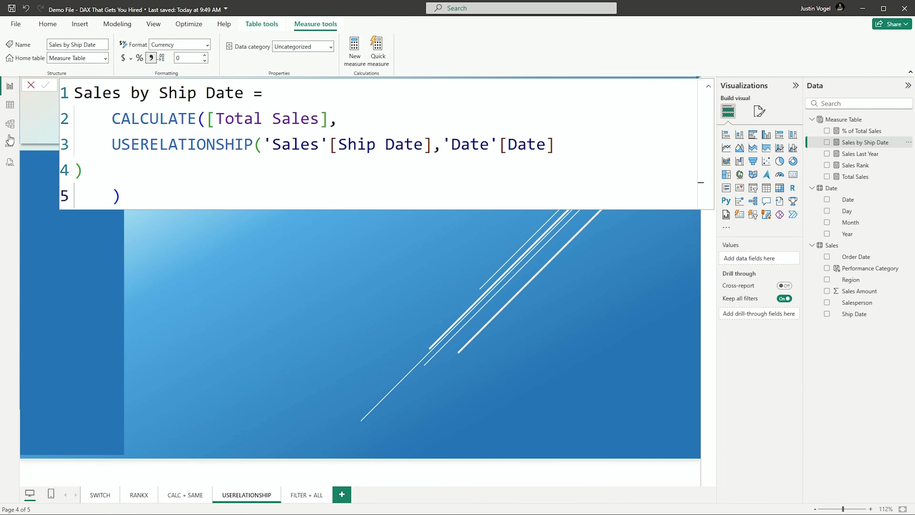
pyautogui.click(10, 104)
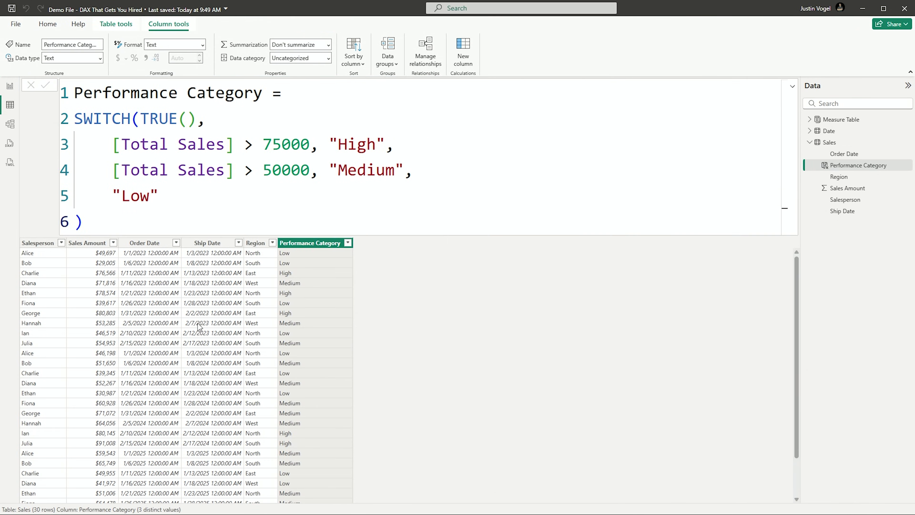
pyautogui.scroll(-1, 507, 317)
pyautogui.scroll(1, 507, 317)
# Step: Add a table of Month, Total Sales and Sales by Ship Date to the USERELATIONSHIP page
pyautogui.click(9, 85)
pyautogui.click(247, 205)
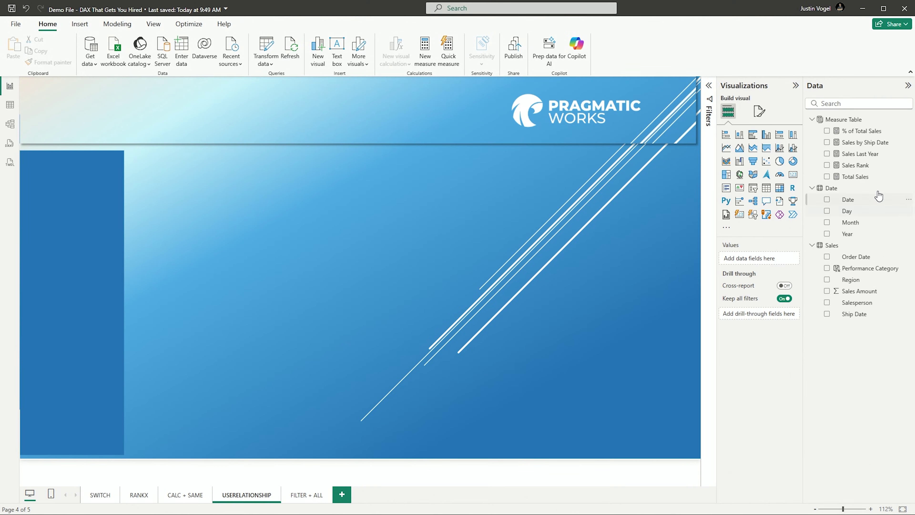
pyautogui.click(827, 222)
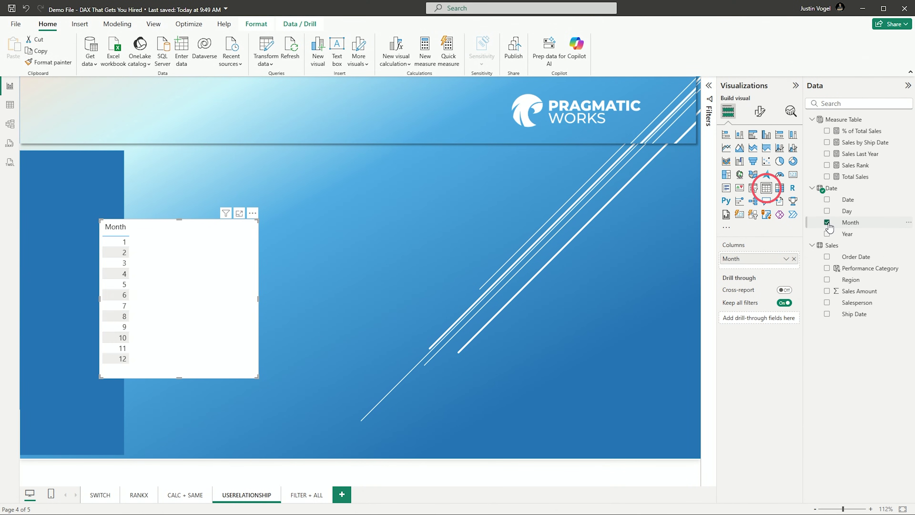
pyautogui.click(827, 177)
pyautogui.click(828, 143)
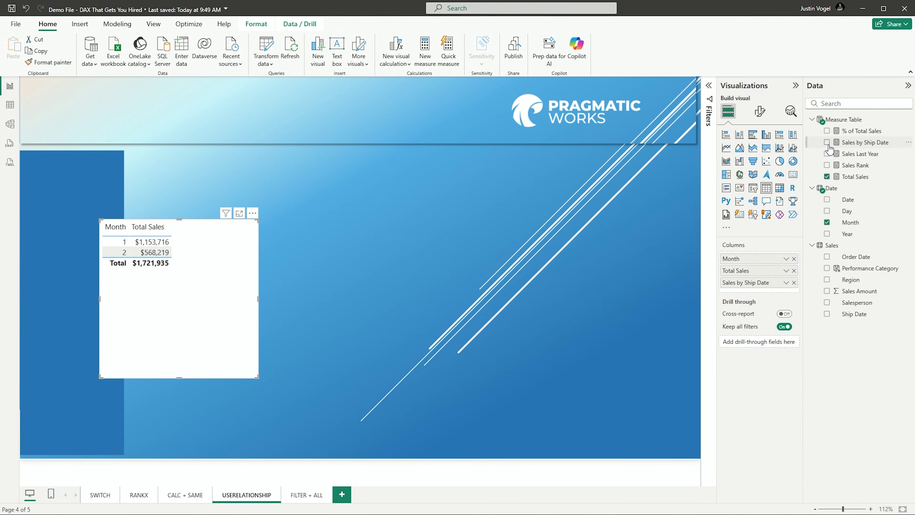
pyautogui.moveTo(180, 229); pyautogui.dragTo(361, 173)
# Step: Search the month table's format settings with 'glo' for the global font size
pyautogui.click(759, 111)
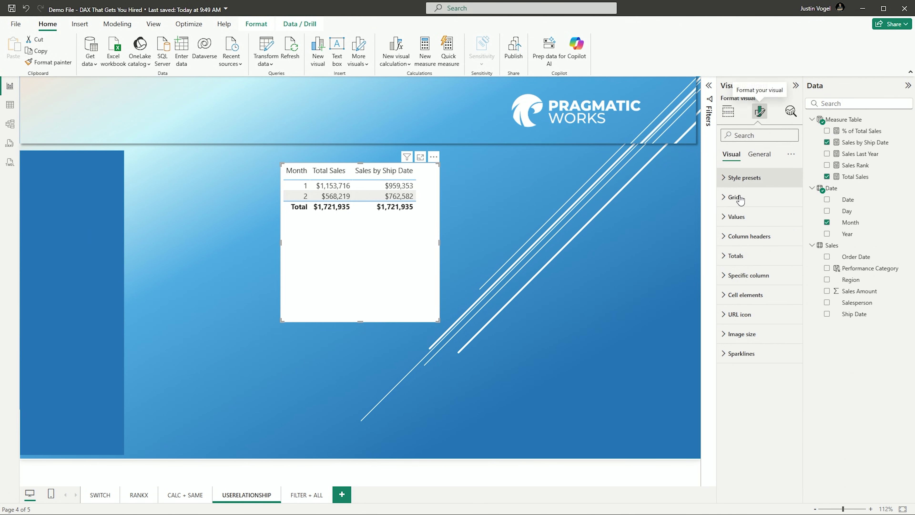
pyautogui.click(756, 135)
pyautogui.write('glo')
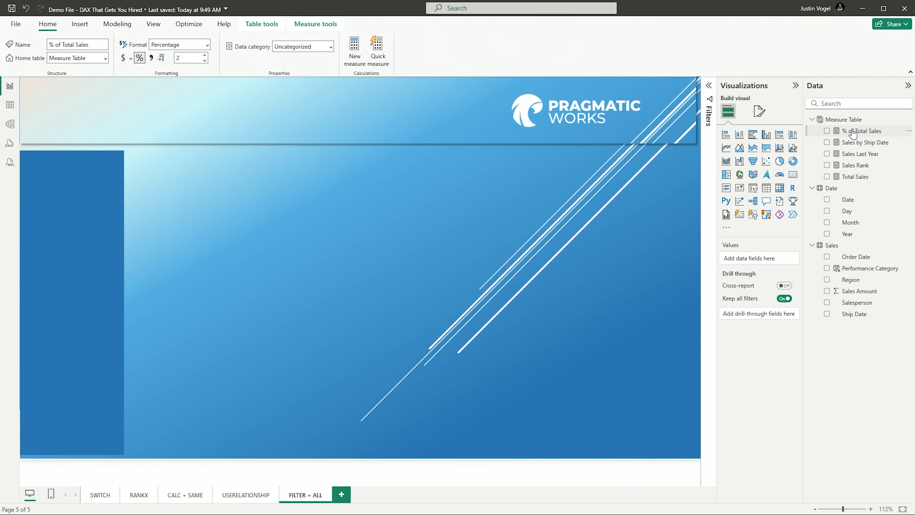
pyautogui.click(855, 131)
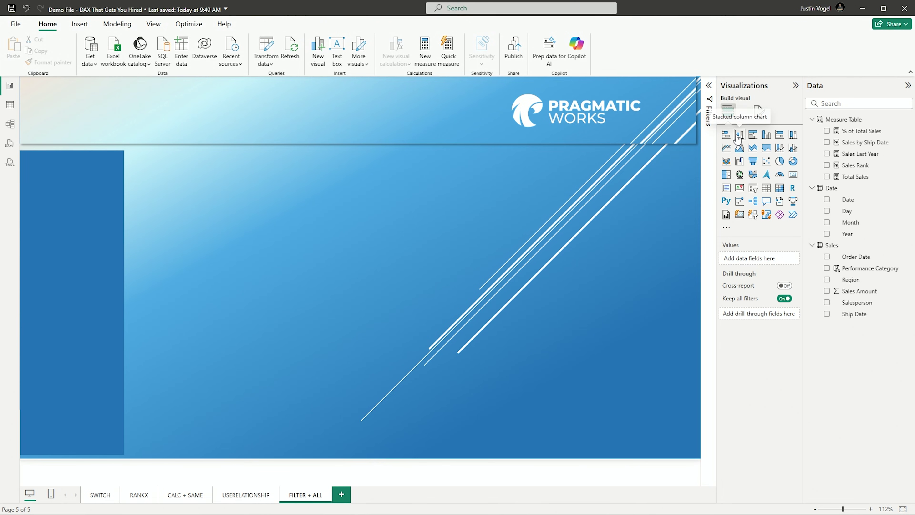
# Step: Add an enlarged stacked column chart of % of Total Sales by Region
pyautogui.click(739, 137)
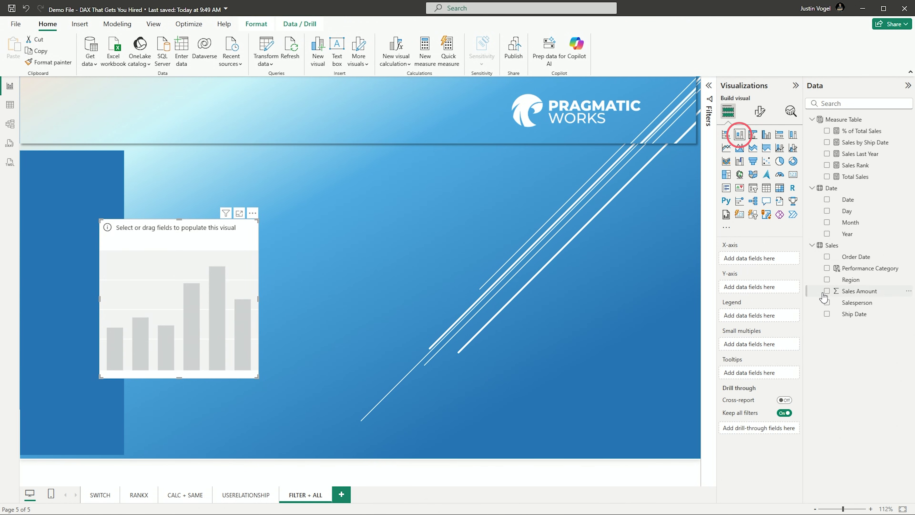
pyautogui.moveTo(857, 287); pyautogui.dragTo(753, 259)
pyautogui.moveTo(854, 179)
pyautogui.mouseDown()
pyautogui.moveTo(756, 256)
pyautogui.moveTo(737, 294)
pyautogui.moveTo(857, 181)
pyautogui.mouseUp()
pyautogui.moveTo(859, 134); pyautogui.dragTo(756, 293)
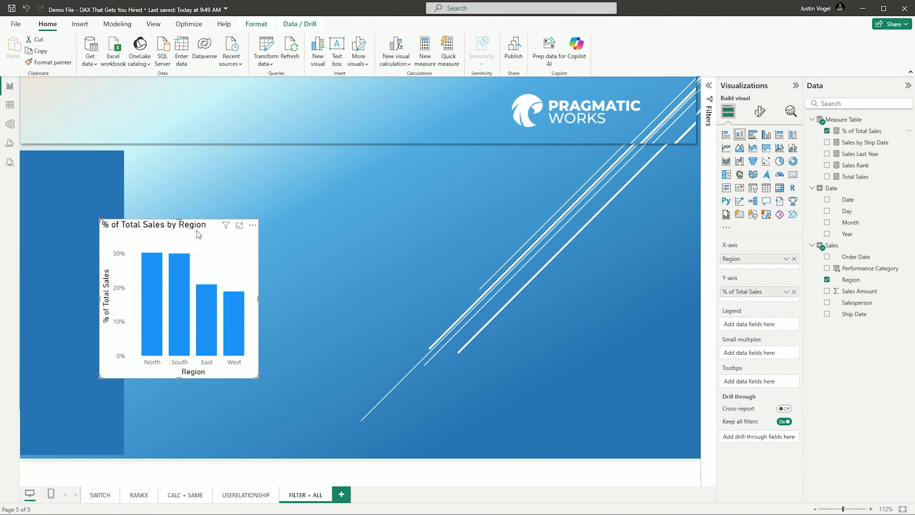
pyautogui.moveTo(197, 231); pyautogui.dragTo(185, 121)
pyautogui.moveTo(248, 269); pyautogui.dragTo(341, 312)
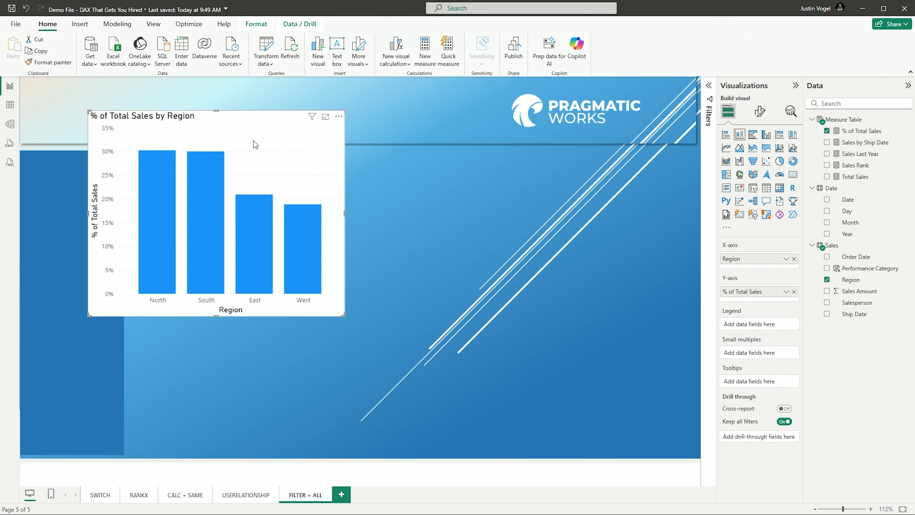
pyautogui.moveTo(253, 140); pyautogui.dragTo(226, 203)
pyautogui.moveTo(185, 224)
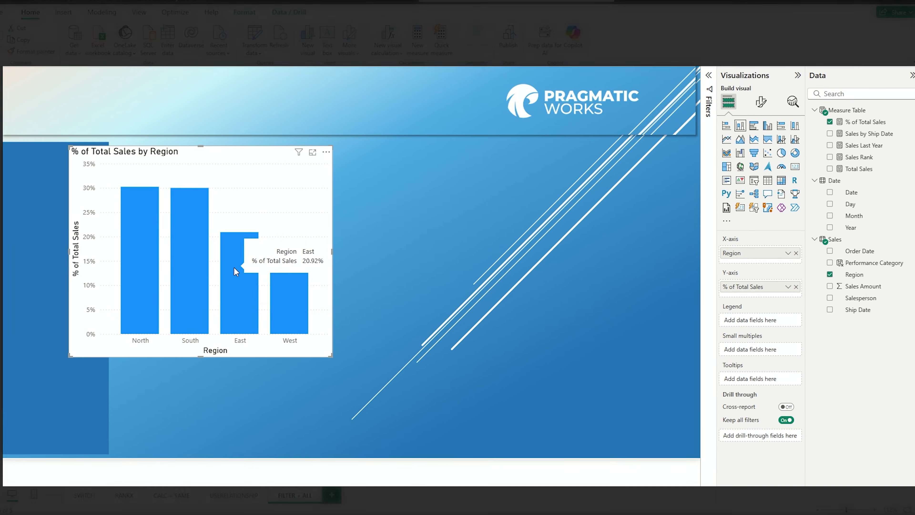
pyautogui.moveTo(288, 270)
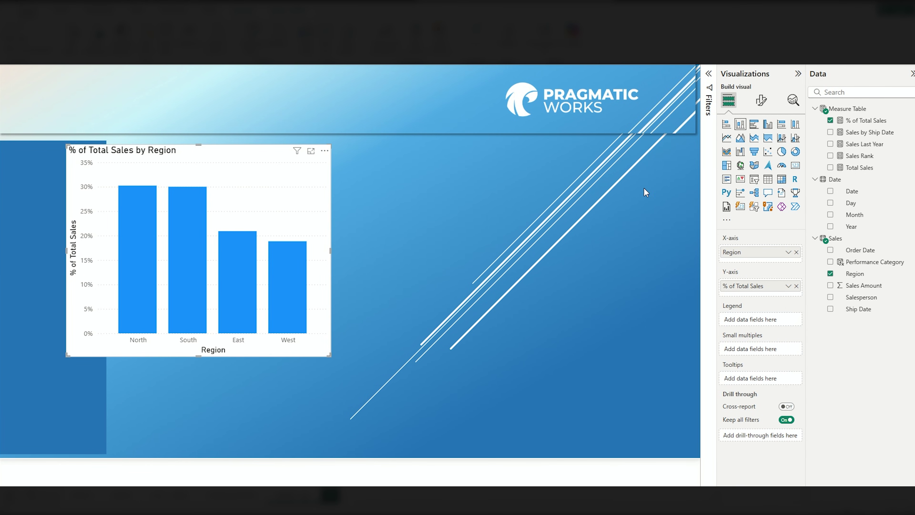
# Step: Turn on the chart's data labels with position Inside center
pyautogui.click(759, 100)
pyautogui.click(793, 329)
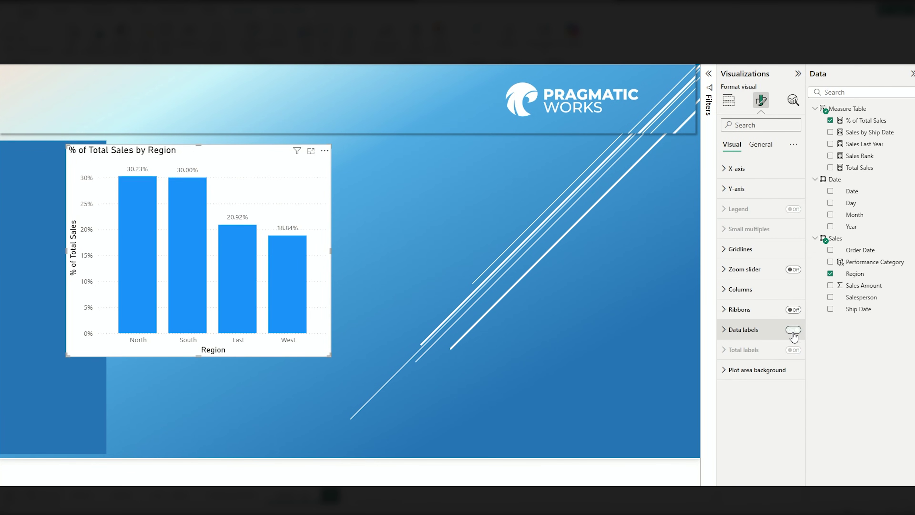
pyautogui.click(737, 330)
pyautogui.scroll(-4, 739, 393)
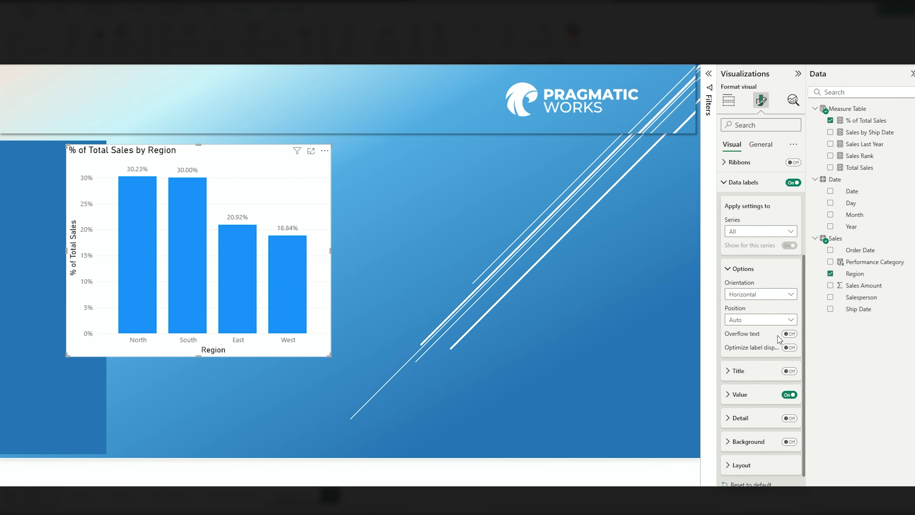
pyautogui.click(778, 322)
pyautogui.click(739, 368)
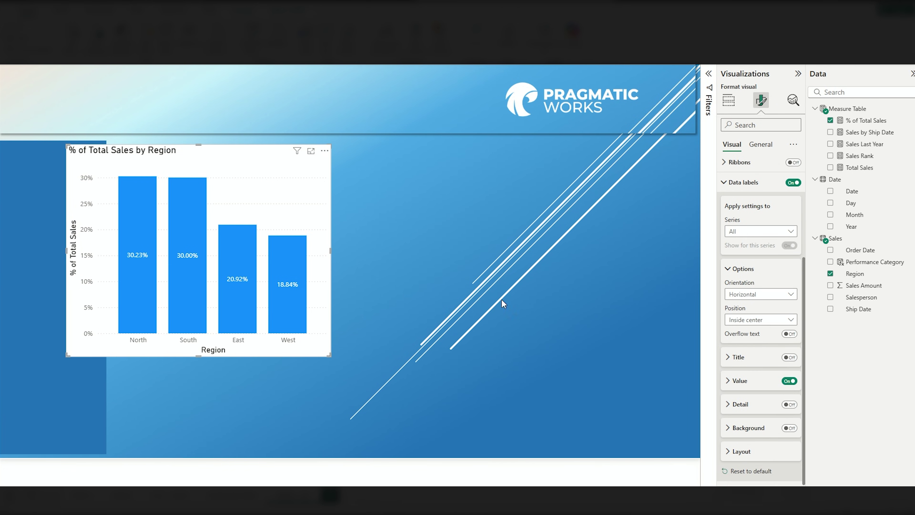
# Step: Enlarge the chart and place it in the page's top-left corner
pyautogui.moveTo(227, 155); pyautogui.dragTo(225, 135)
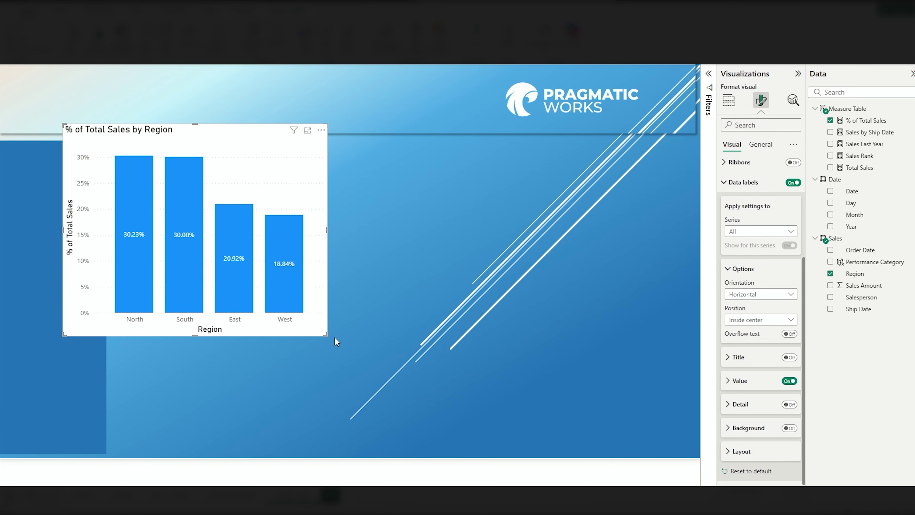
pyautogui.moveTo(327, 334); pyautogui.dragTo(359, 341)
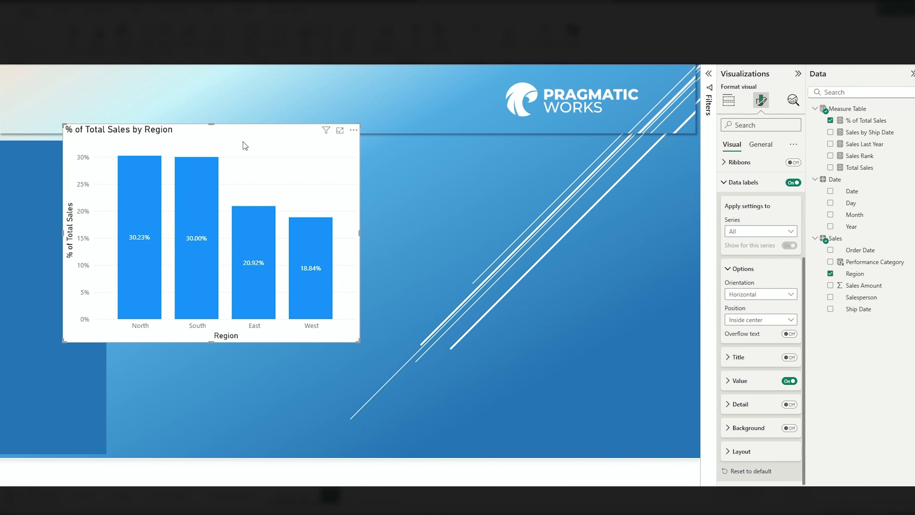
pyautogui.moveTo(243, 142); pyautogui.dragTo(200, 98)
pyautogui.moveTo(151, 227)
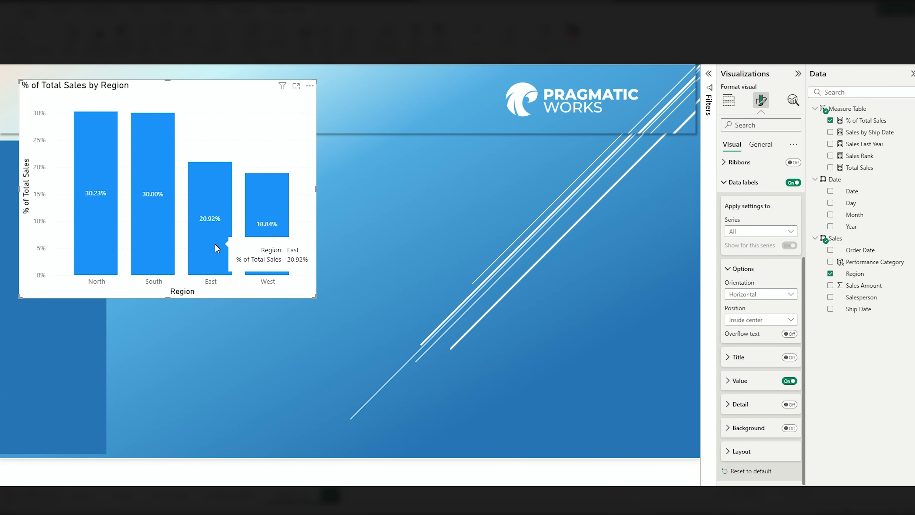
pyautogui.moveTo(273, 240)
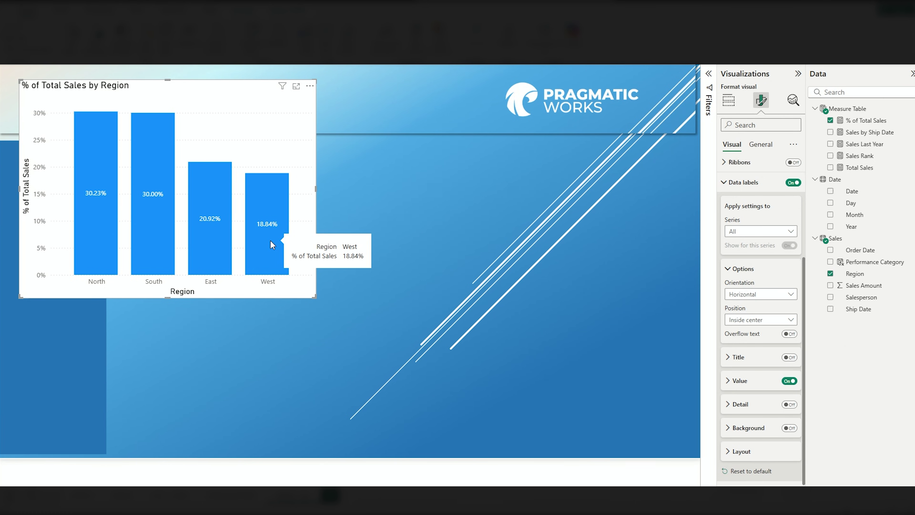
# Step: Add a slicer filtered by Year and place it, narrowed, beside the chart
pyautogui.click(415, 238)
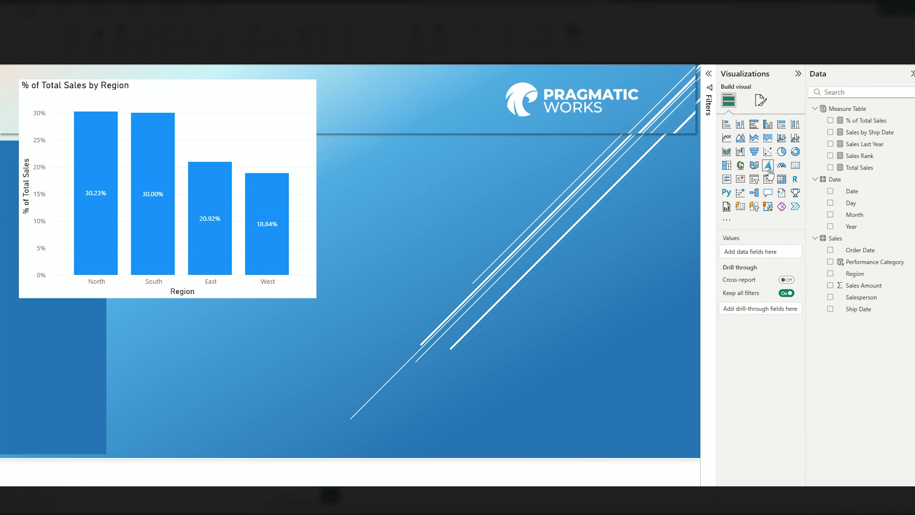
pyautogui.click(754, 179)
pyautogui.moveTo(838, 224); pyautogui.dragTo(292, 378)
pyautogui.moveTo(209, 318); pyautogui.dragTo(535, 127)
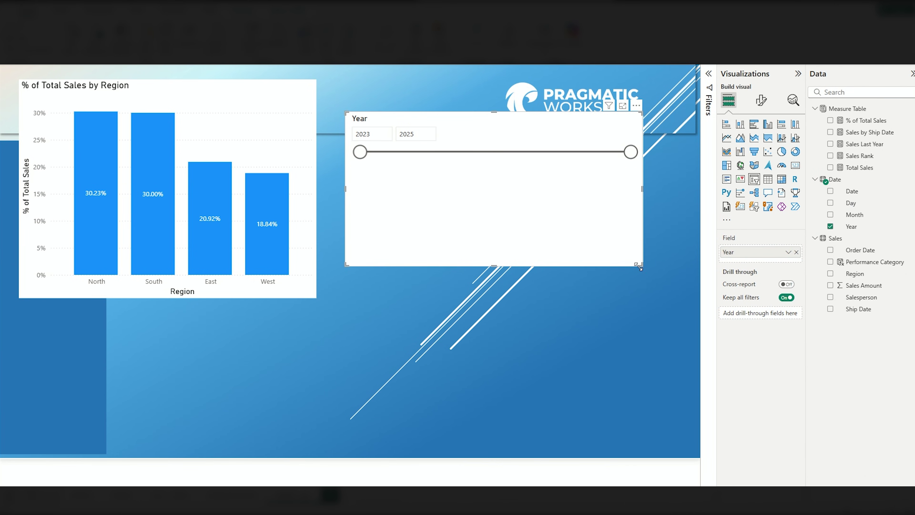
pyautogui.moveTo(638, 266); pyautogui.dragTo(476, 260)
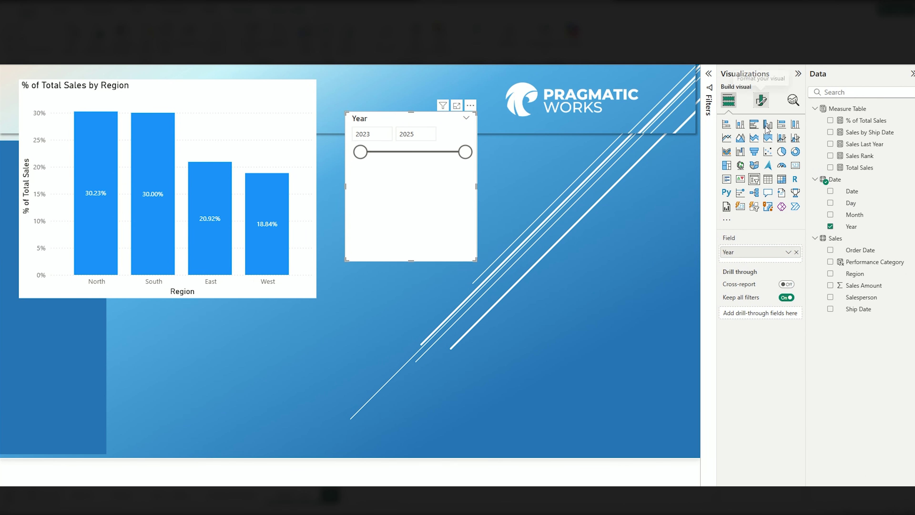
# Step: Set the Year slicer's style to Vertical list
pyautogui.click(761, 99)
pyautogui.click(746, 168)
pyautogui.click(761, 217)
pyautogui.click(742, 227)
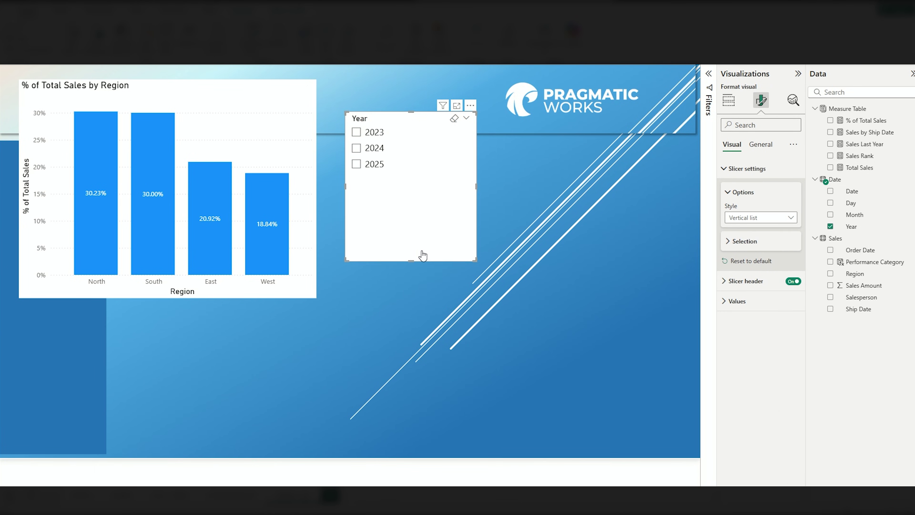
# Step: Resize the slicer to fit three years, reposition it, and tick 2024
pyautogui.moveTo(476, 260); pyautogui.dragTo(451, 205)
pyautogui.moveTo(393, 117); pyautogui.dragTo(403, 153)
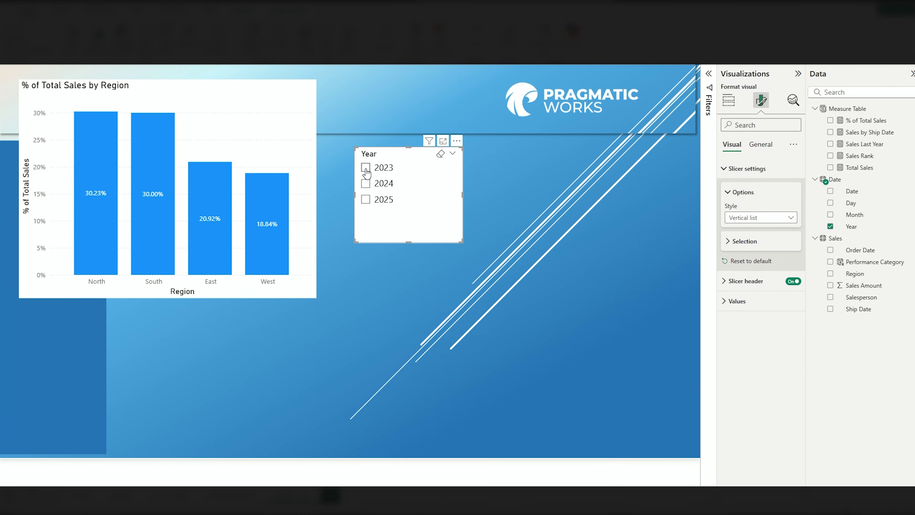
pyautogui.click(365, 183)
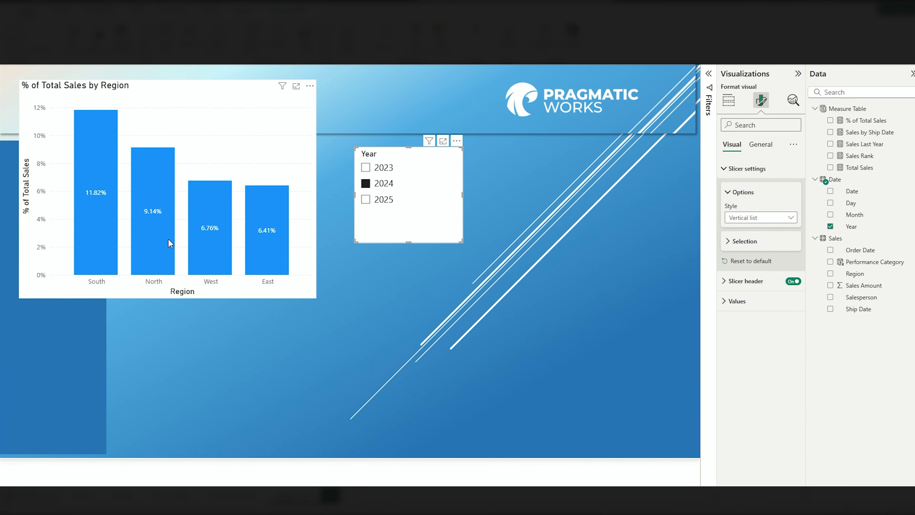
pyautogui.moveTo(266, 267)
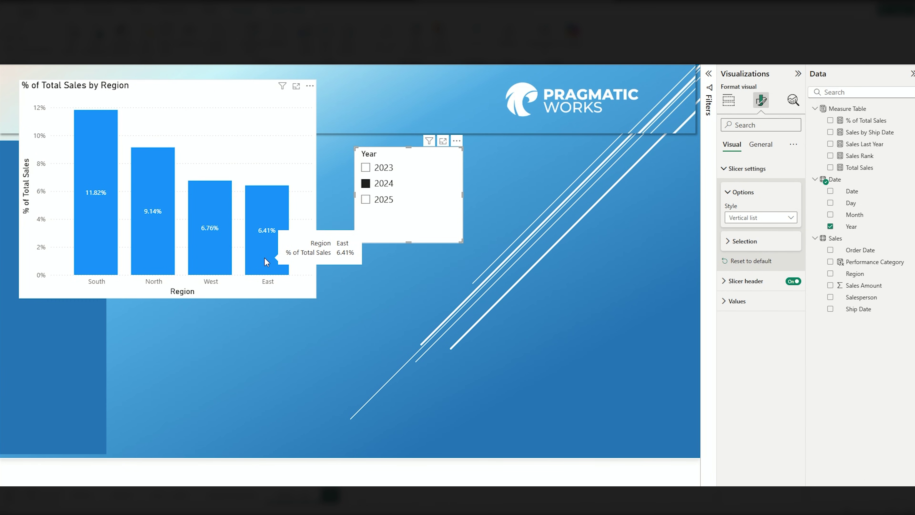
# Step: Clear the 2024 slicer choice and add a treemap widened across the lower page
pyautogui.click(366, 185)
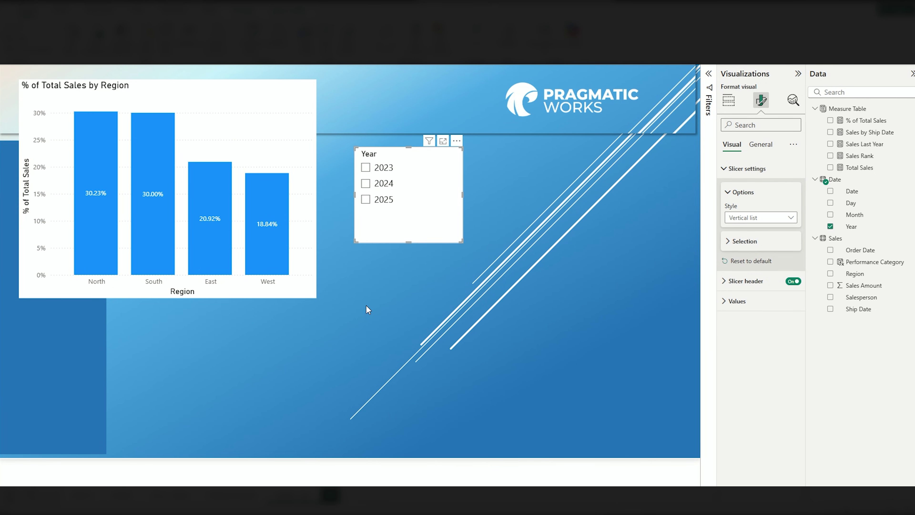
pyautogui.click(366, 305)
pyautogui.click(727, 165)
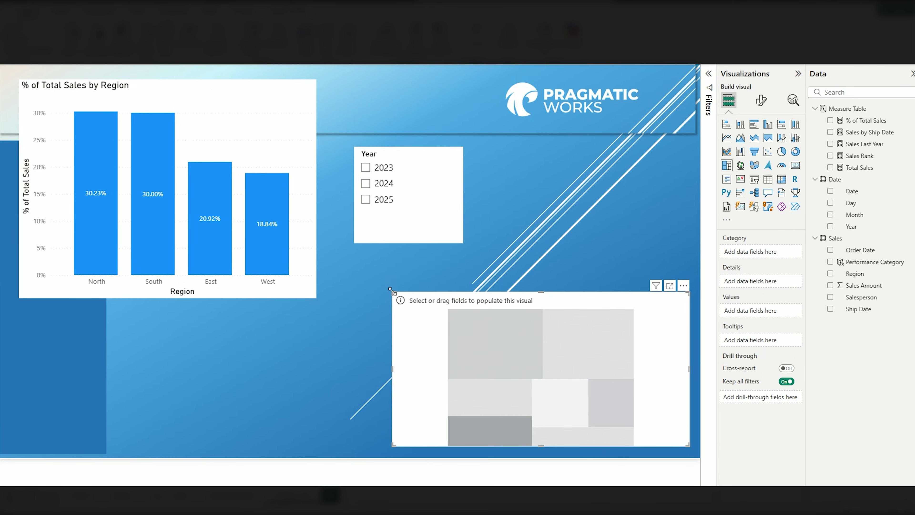
pyautogui.moveTo(395, 294); pyautogui.dragTo(331, 308)
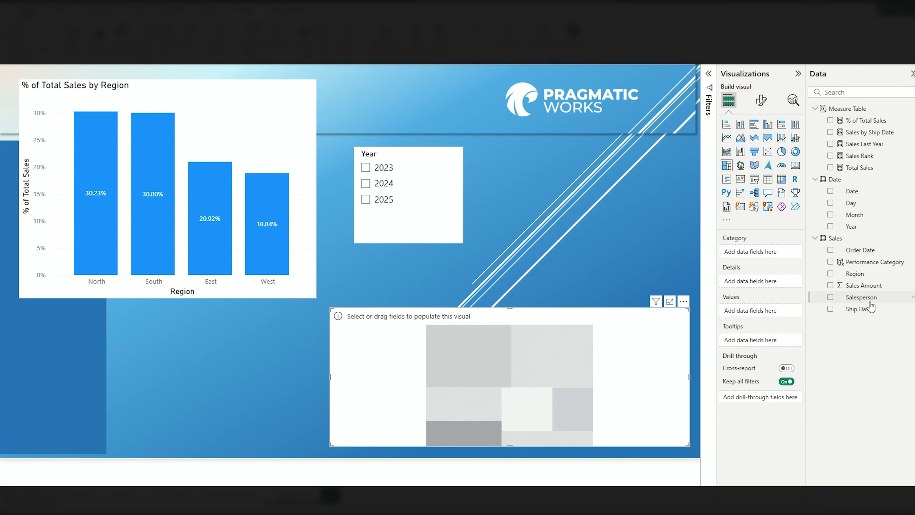
# Step: Set treemap categories to Region and Salesperson with % of Total Sales as values, then select North
pyautogui.moveTo(854, 274); pyautogui.dragTo(754, 252)
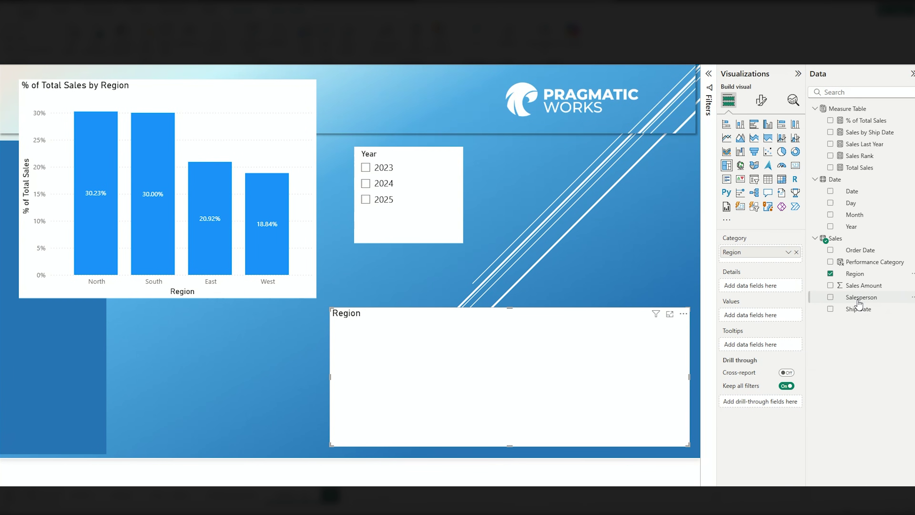
pyautogui.moveTo(859, 297); pyautogui.dragTo(768, 266)
pyautogui.moveTo(854, 121); pyautogui.dragTo(784, 332)
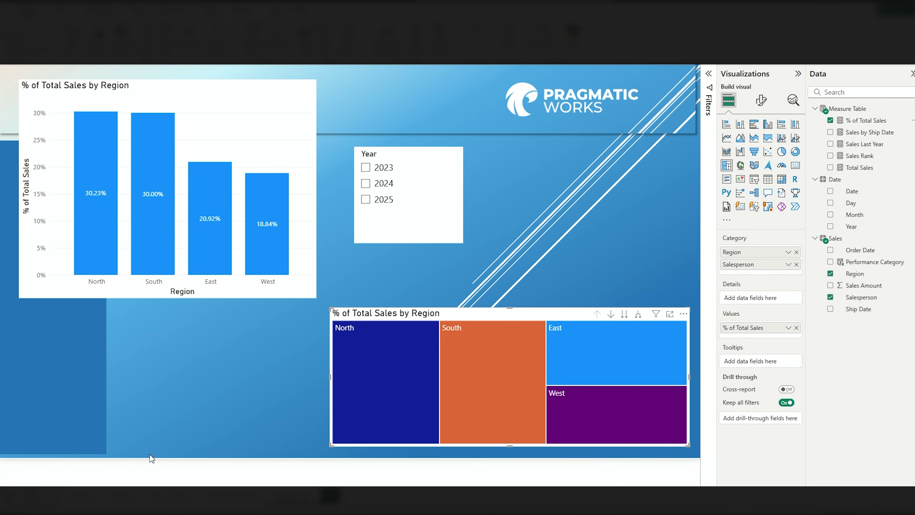
pyautogui.moveTo(371, 439)
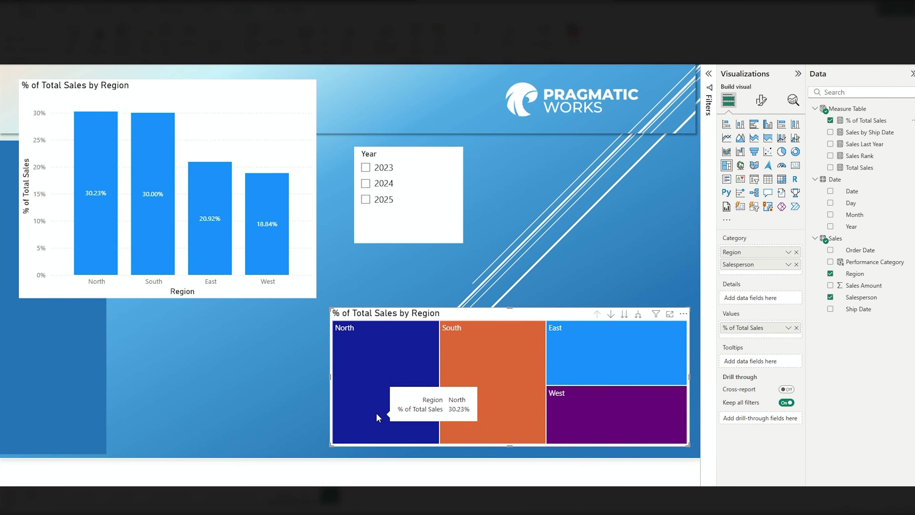
pyautogui.click(386, 399)
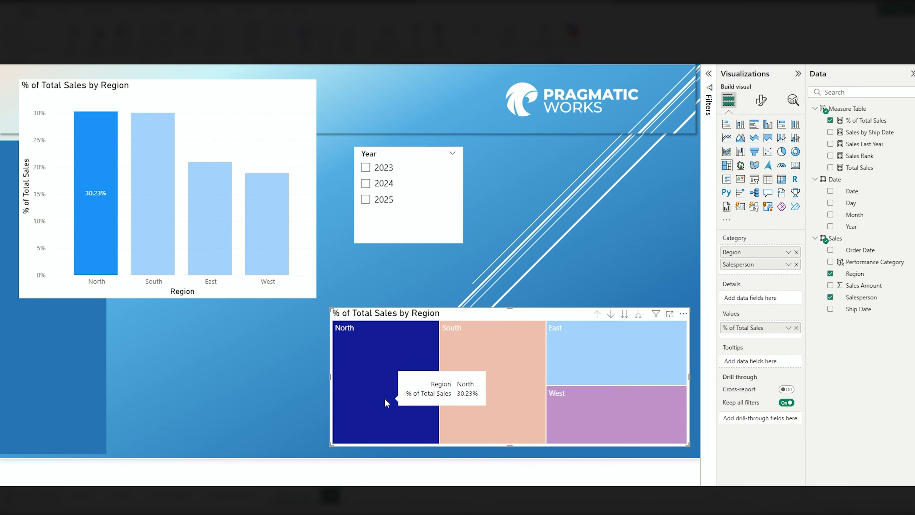
# Step: Clear the North selection and drill the treemap down to salesperson level
pyautogui.click(384, 397)
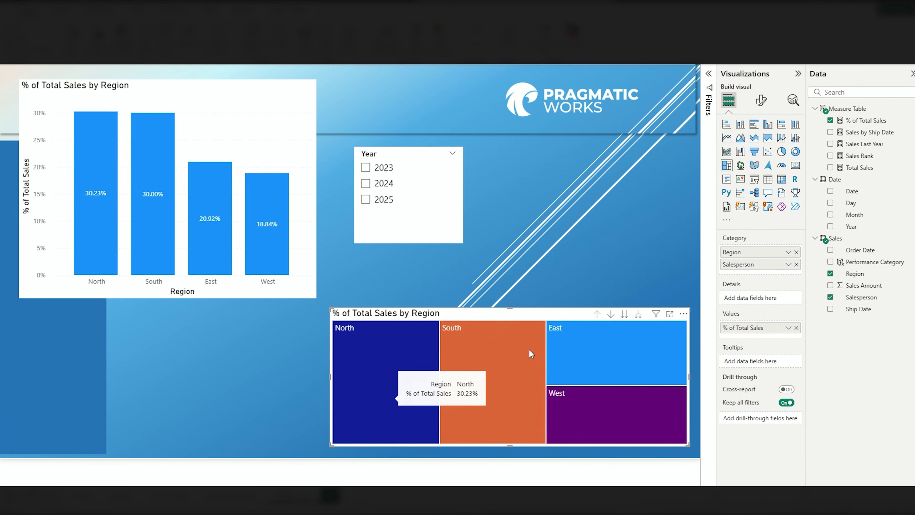
pyautogui.click(621, 316)
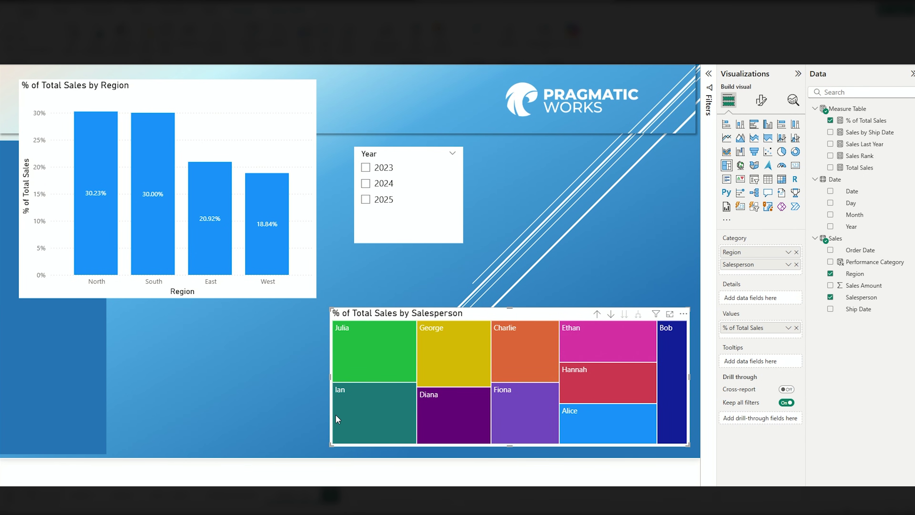
pyautogui.moveTo(463, 427)
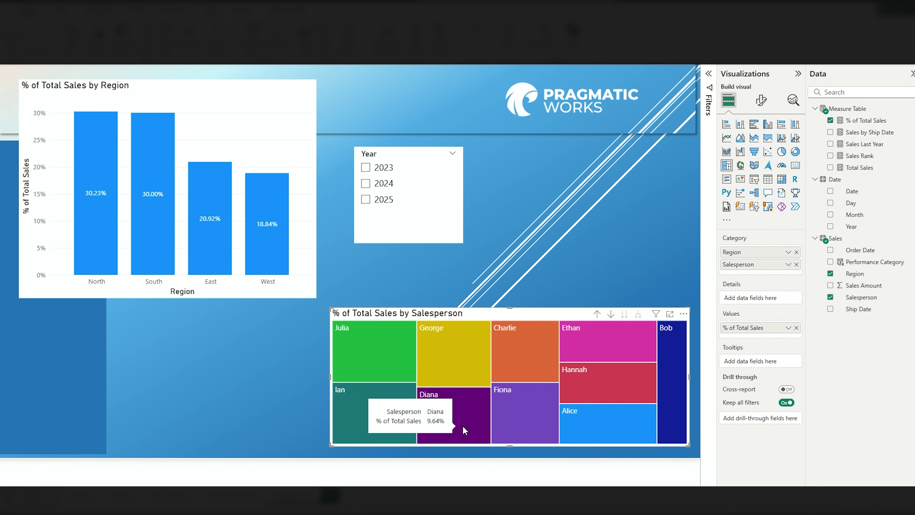
# Step: Test cross-filtering with the Diana tile and West column, then clear the highlight
pyautogui.click(464, 423)
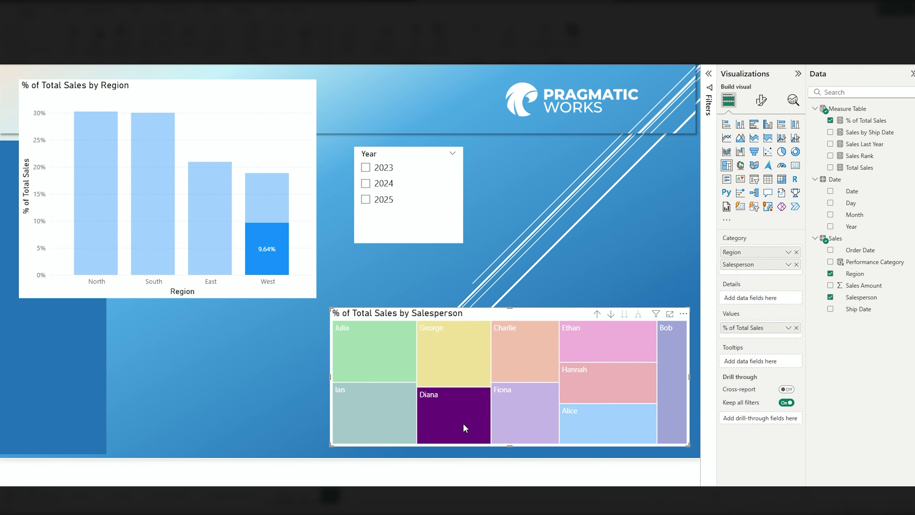
pyautogui.click(272, 252)
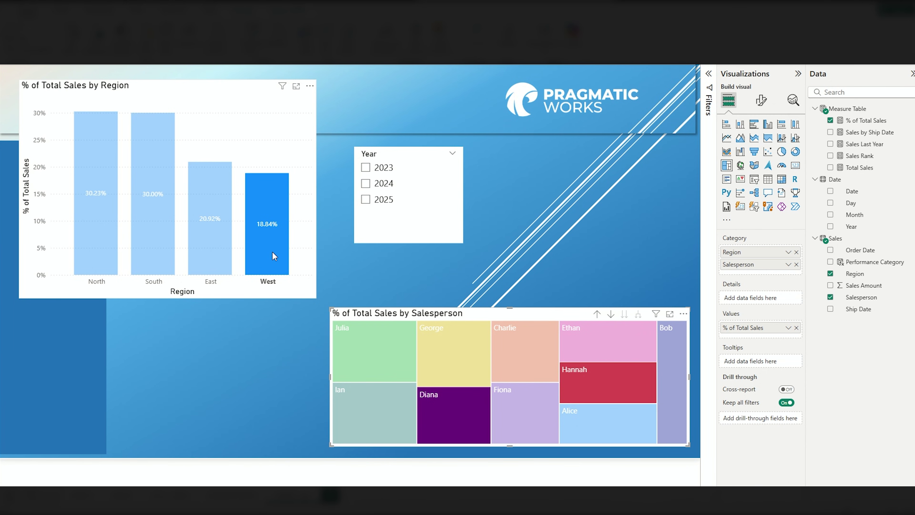
pyautogui.click(459, 416)
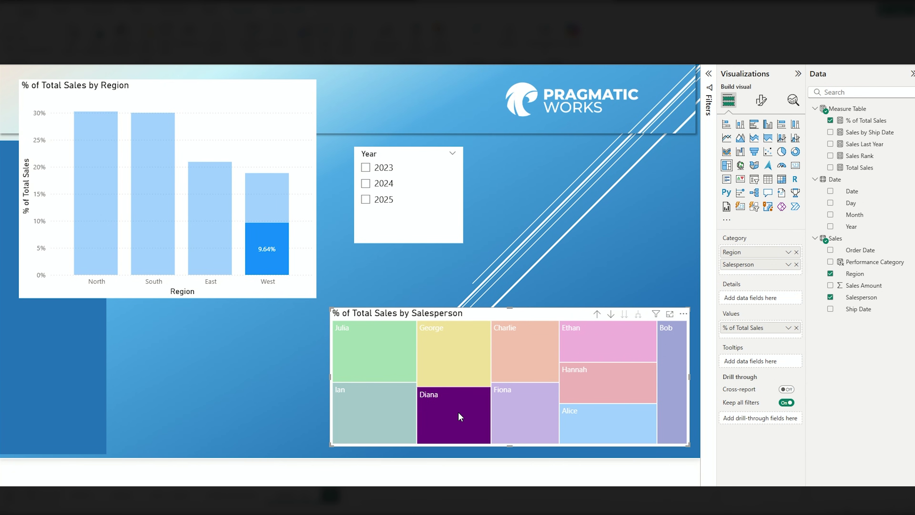
pyautogui.click(459, 414)
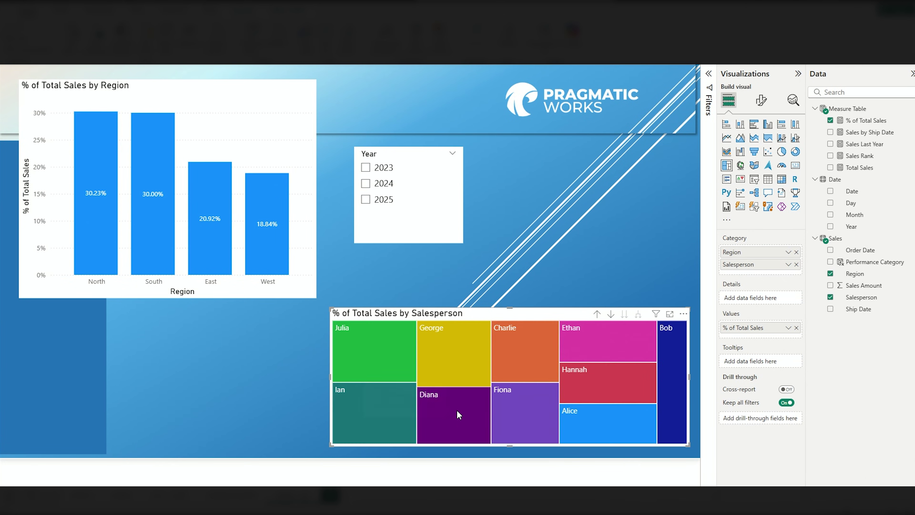
# Step: Add Salesperson to the column chart's Legend, then select Julia to highlight her 11.92% South segment
pyautogui.click(228, 100)
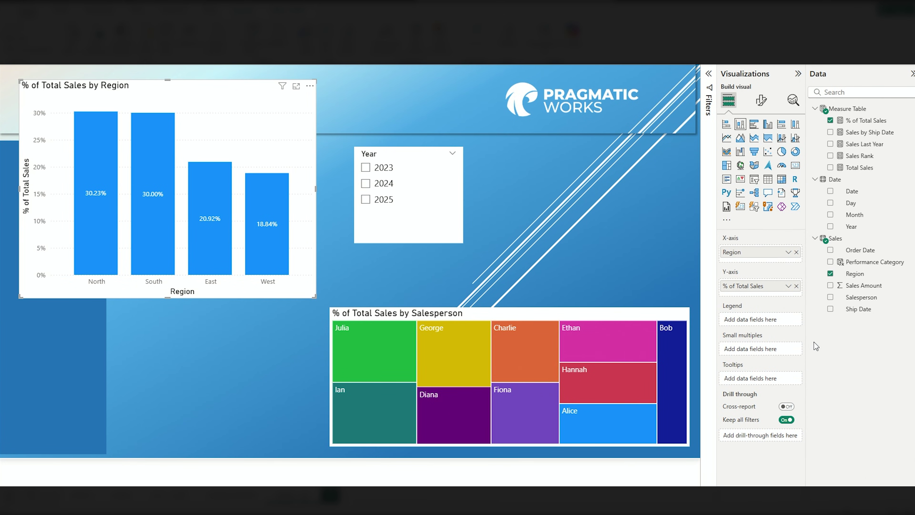
pyautogui.moveTo(861, 301); pyautogui.dragTo(757, 319)
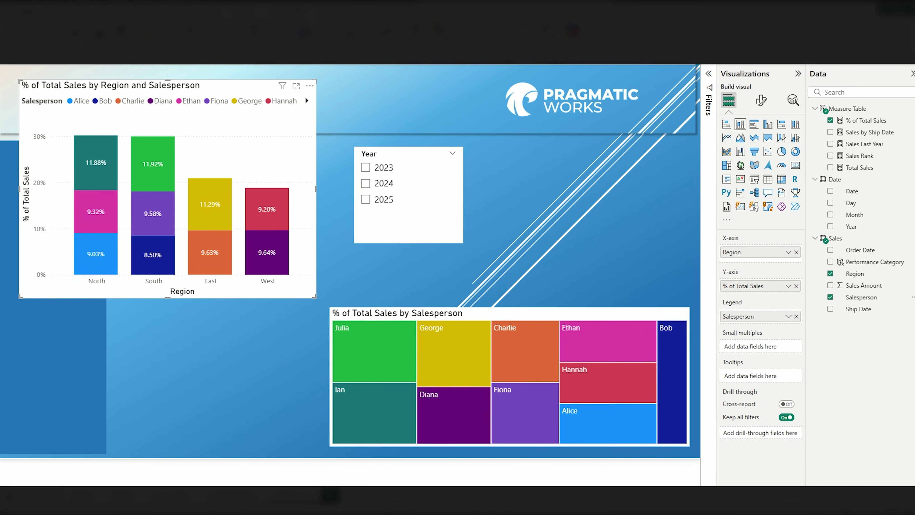
pyautogui.moveTo(376, 354)
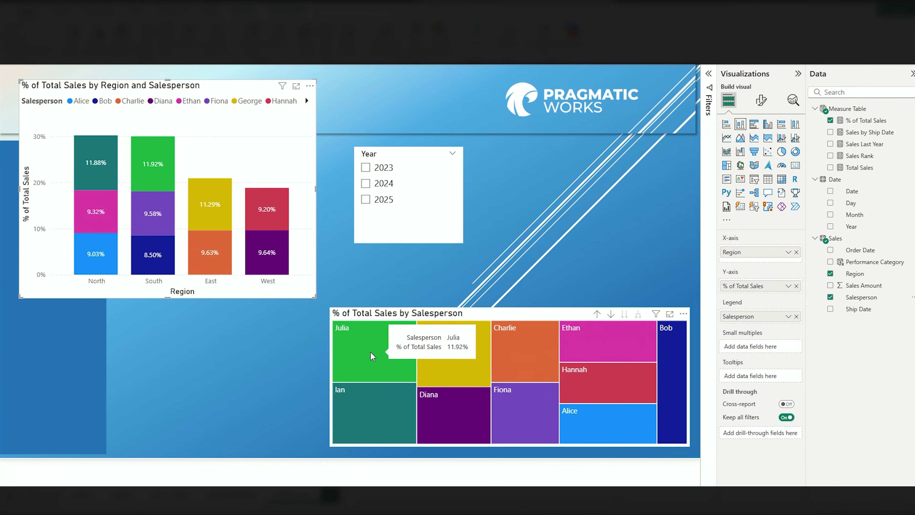
pyautogui.moveTo(144, 169)
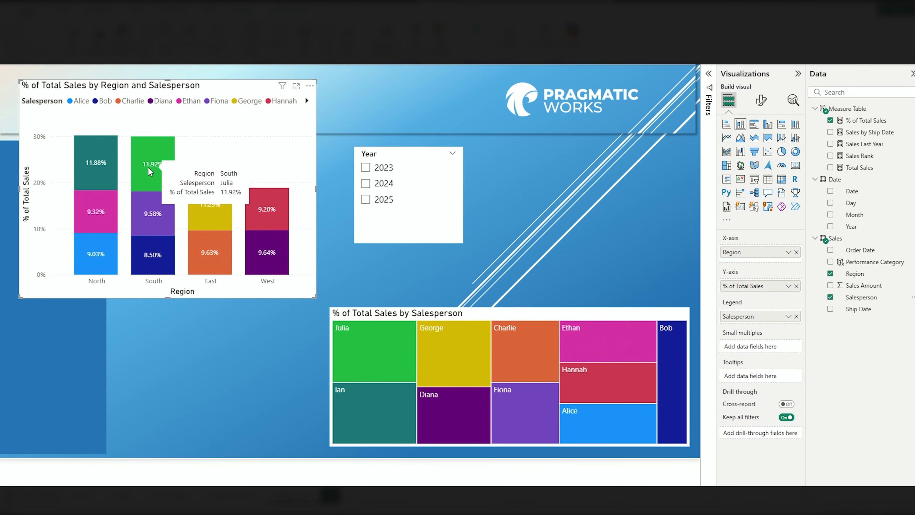
pyautogui.click(381, 353)
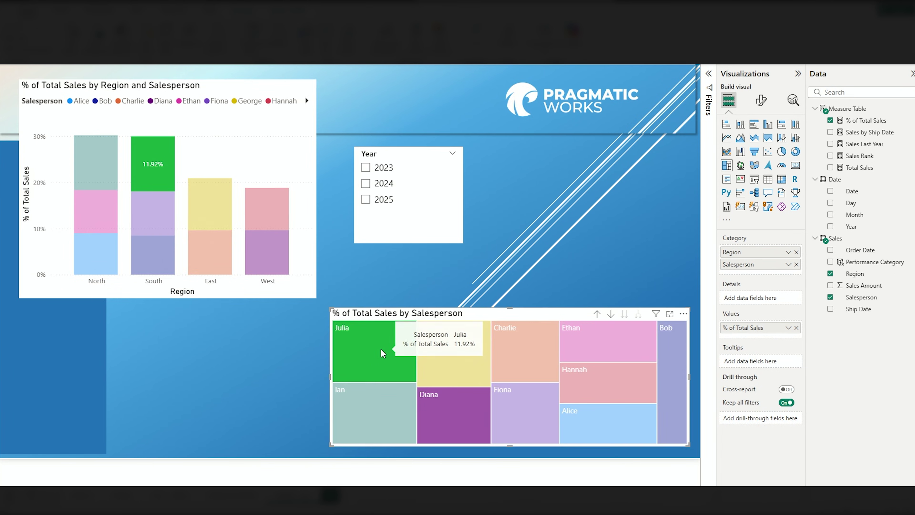
pyautogui.moveTo(207, 221)
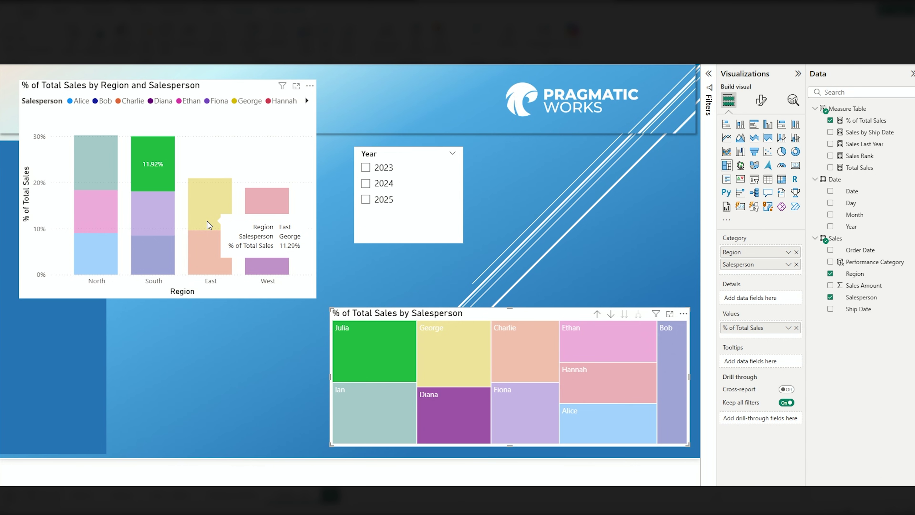
pyautogui.moveTo(152, 165)
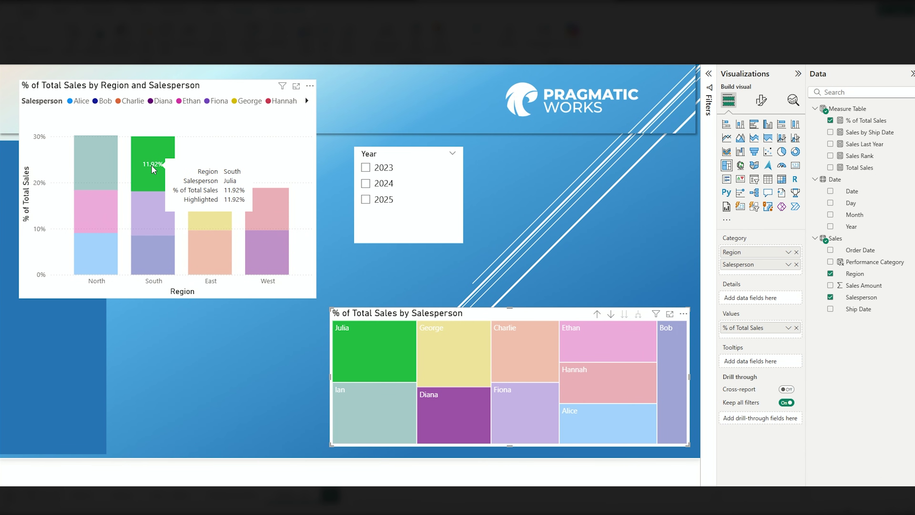
pyautogui.moveTo(154, 266)
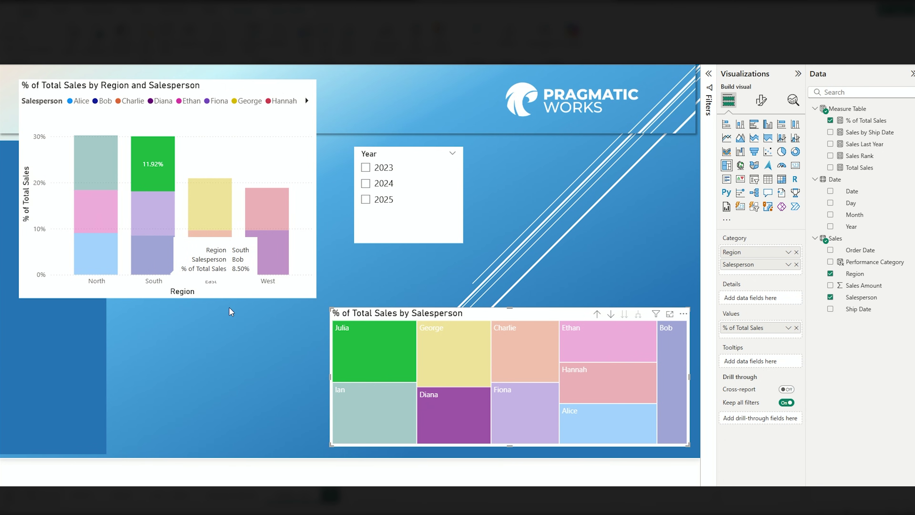